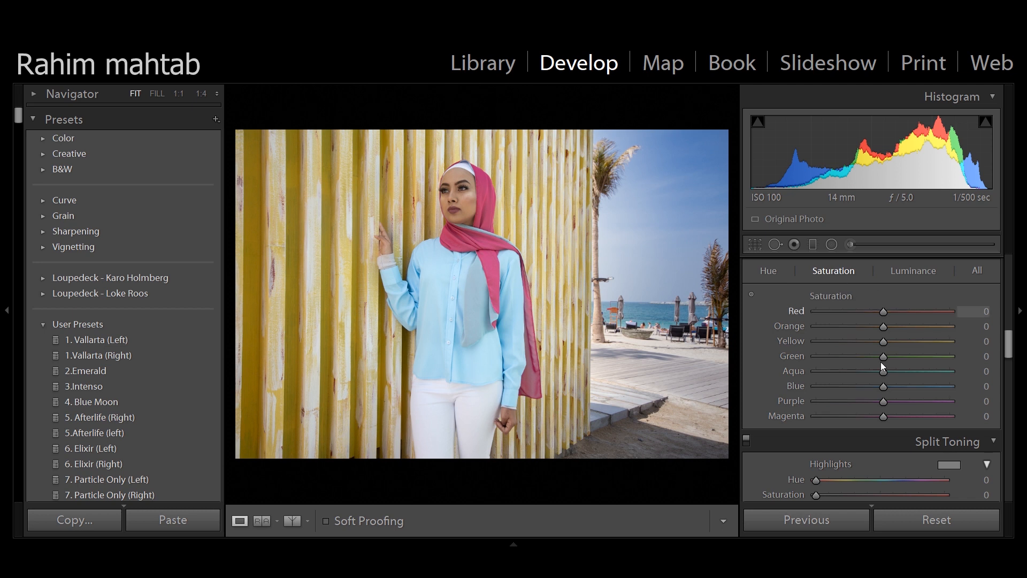
# Step: Try a blue saturation of +50 on the photo, and reset that slider to its default
pyautogui.moveTo(883, 384); pyautogui.dragTo(917, 384)
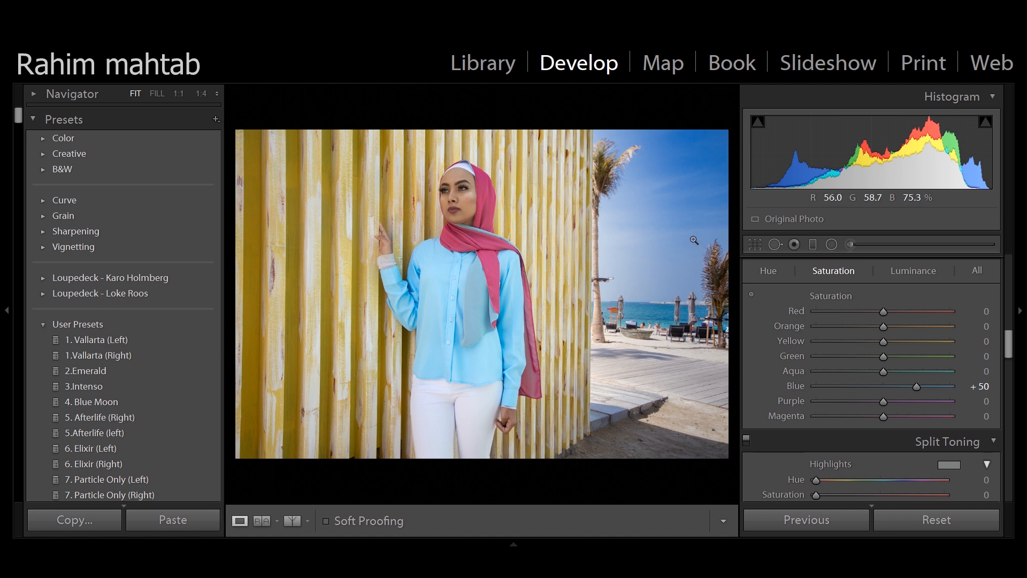
pyautogui.doubleClick(803, 385)
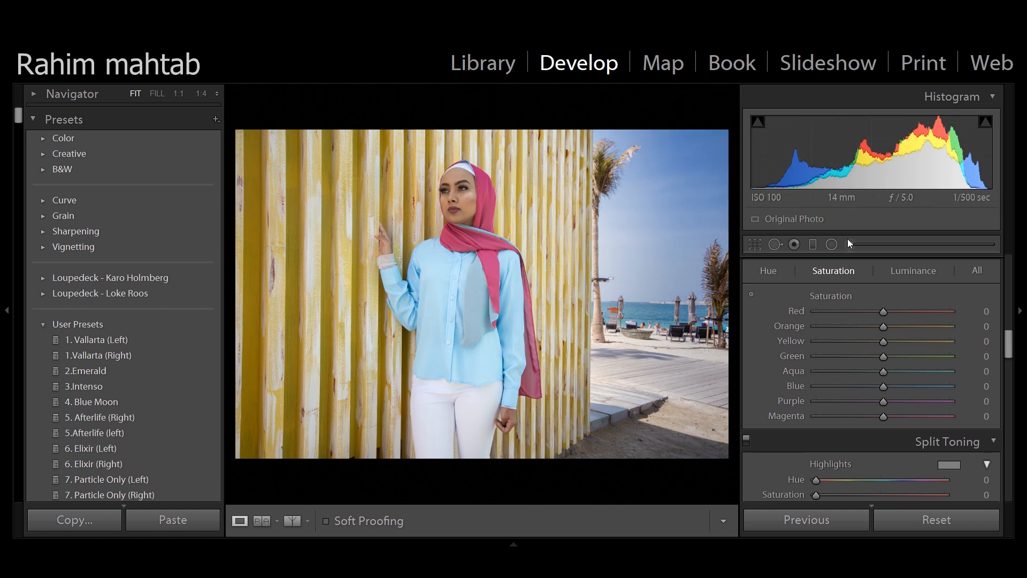
# Step: Try darkening the blues by lowering their luminance, and reduce the blue saturation to -21
pyautogui.click(906, 269)
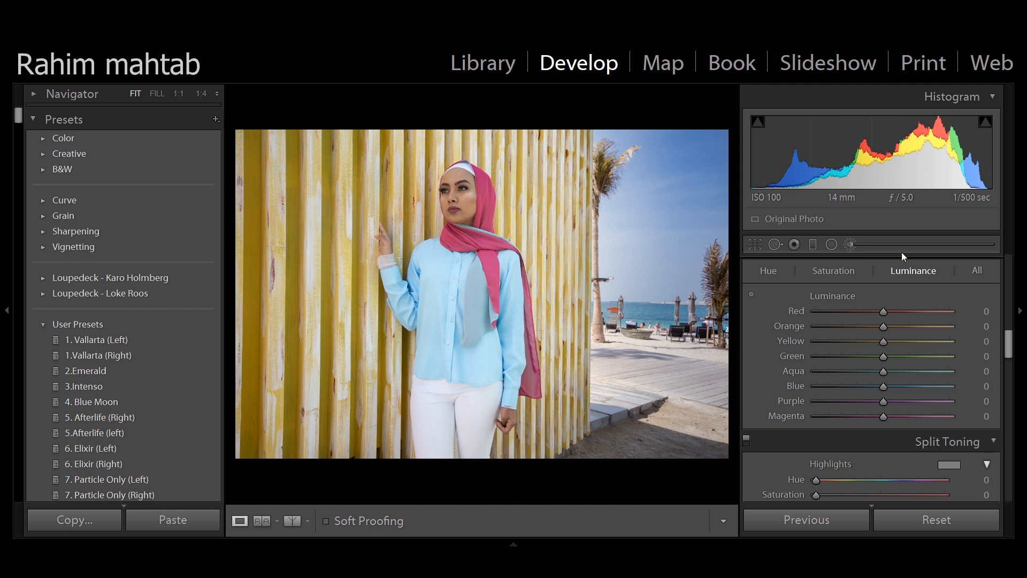
pyautogui.moveTo(883, 393)
pyautogui.mouseDown()
pyautogui.moveTo(848, 386)
pyautogui.moveTo(879, 387)
pyautogui.moveTo(859, 394)
pyautogui.moveTo(865, 387)
pyautogui.mouseUp()
pyautogui.click(837, 269)
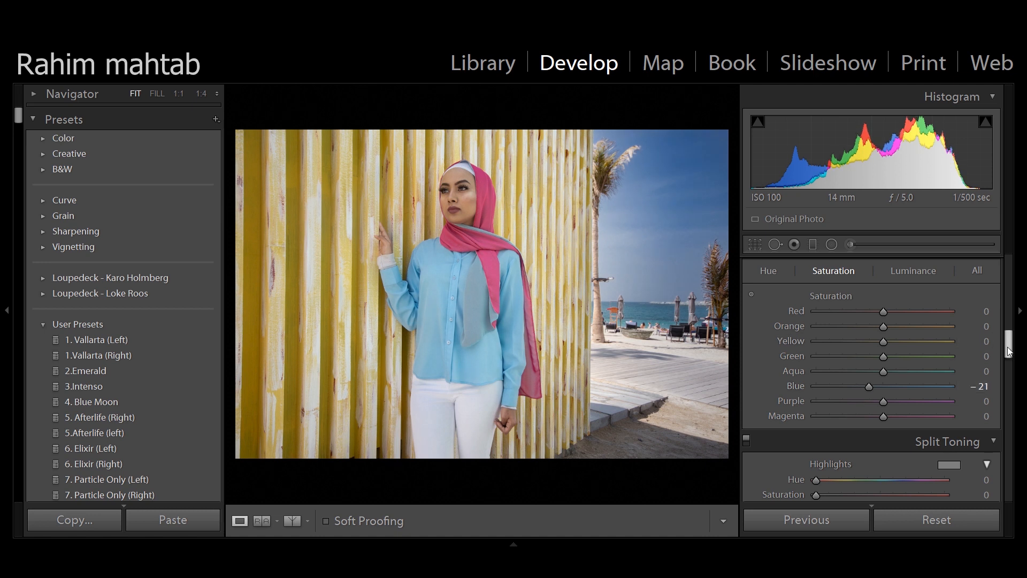
# Step: Compare the photo with the HSL color adjustments turned off and on
pyautogui.moveTo(1009, 350); pyautogui.dragTo(1008, 344)
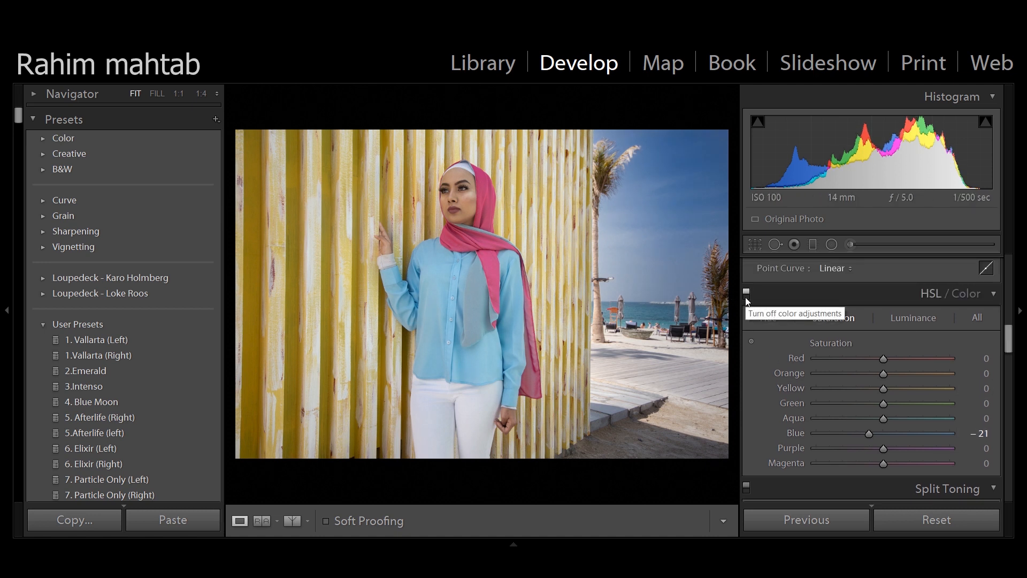
pyautogui.click(746, 296)
pyautogui.click(746, 296)
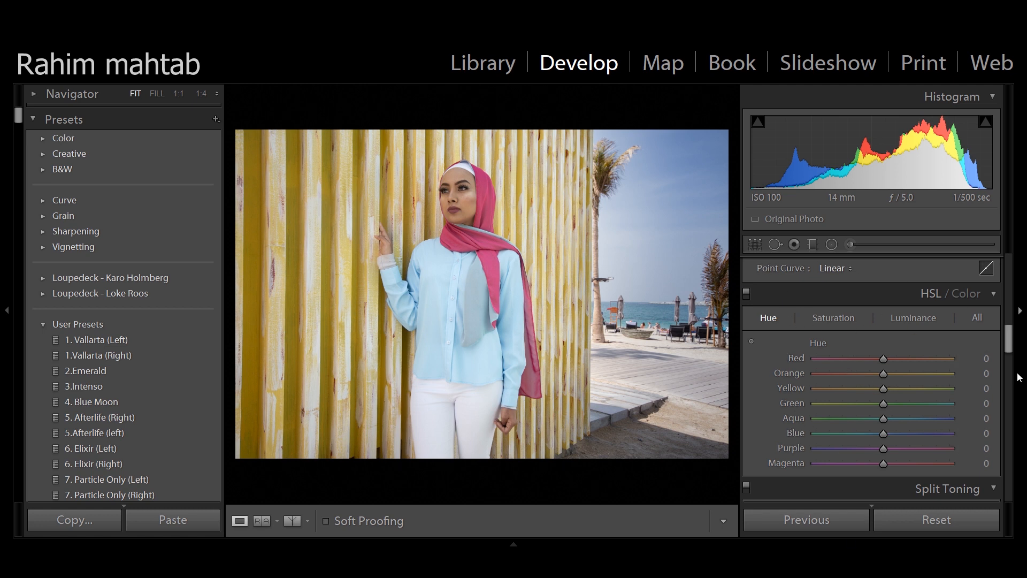
# Step: Switch the HSL adjustments to the Color view and set the orange saturation to +11
pyautogui.click(965, 295)
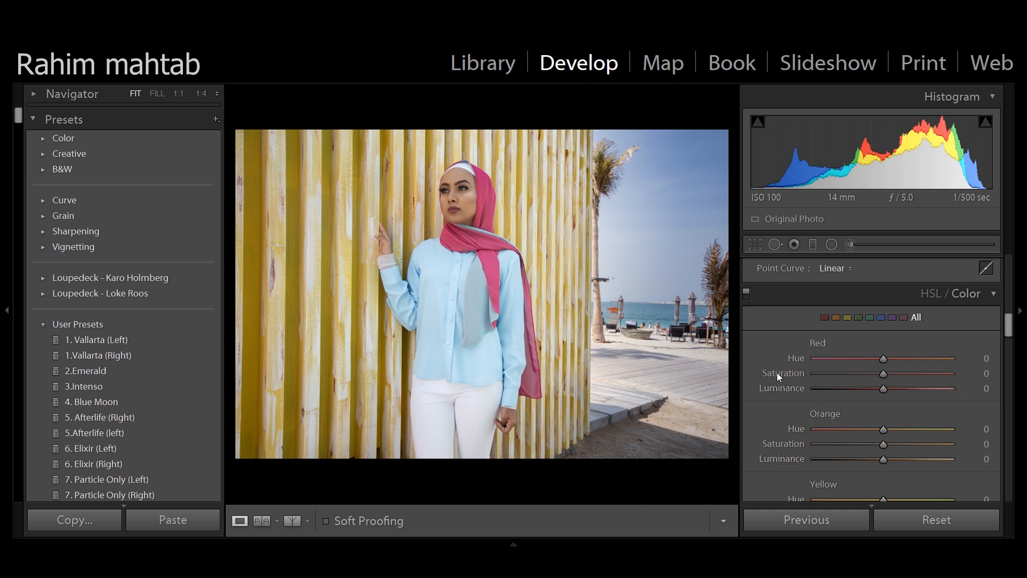
pyautogui.scroll(-3, 766, 341)
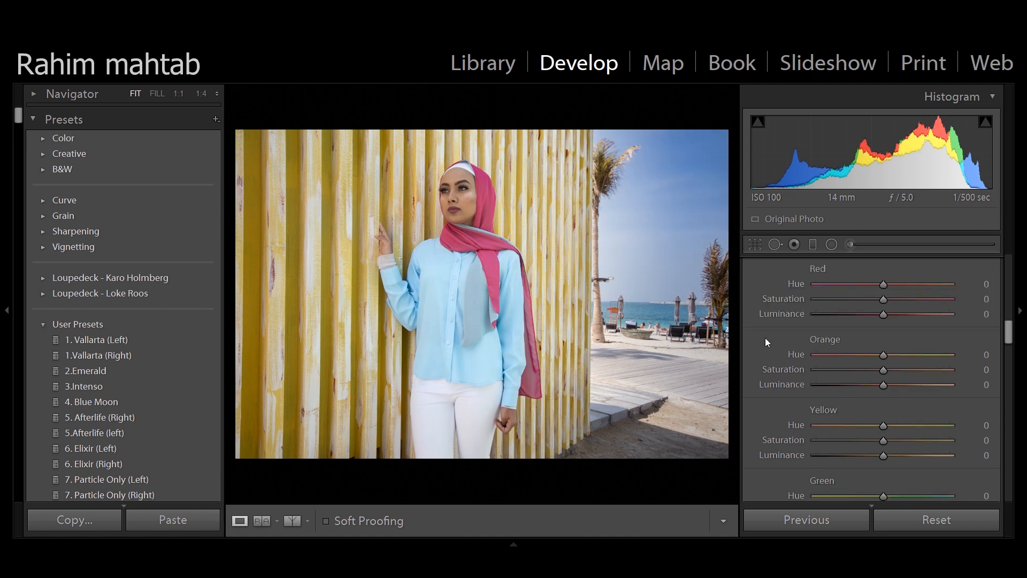
pyautogui.moveTo(884, 369); pyautogui.dragTo(890, 367)
# Step: Adjust the yellows to hue +20, saturation +78 and luminance -22
pyautogui.scroll(-3, 1011, 335)
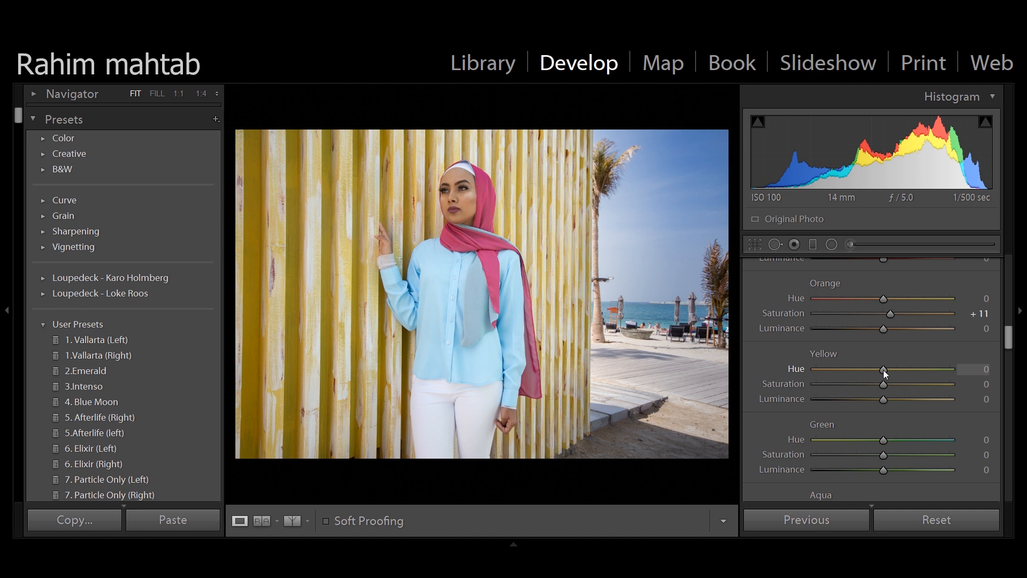
pyautogui.moveTo(884, 370); pyautogui.dragTo(896, 370)
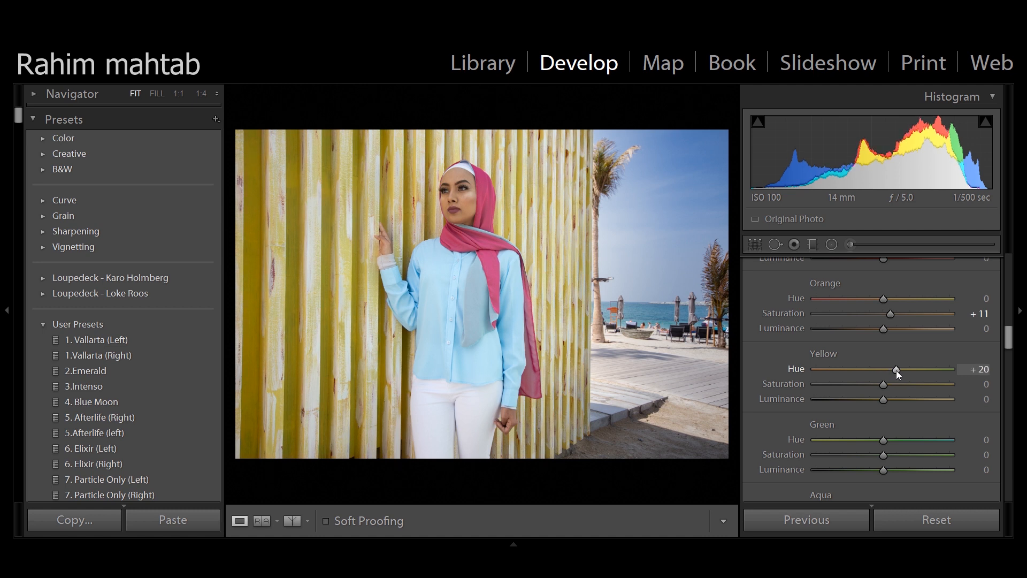
pyautogui.moveTo(888, 385); pyautogui.dragTo(935, 382)
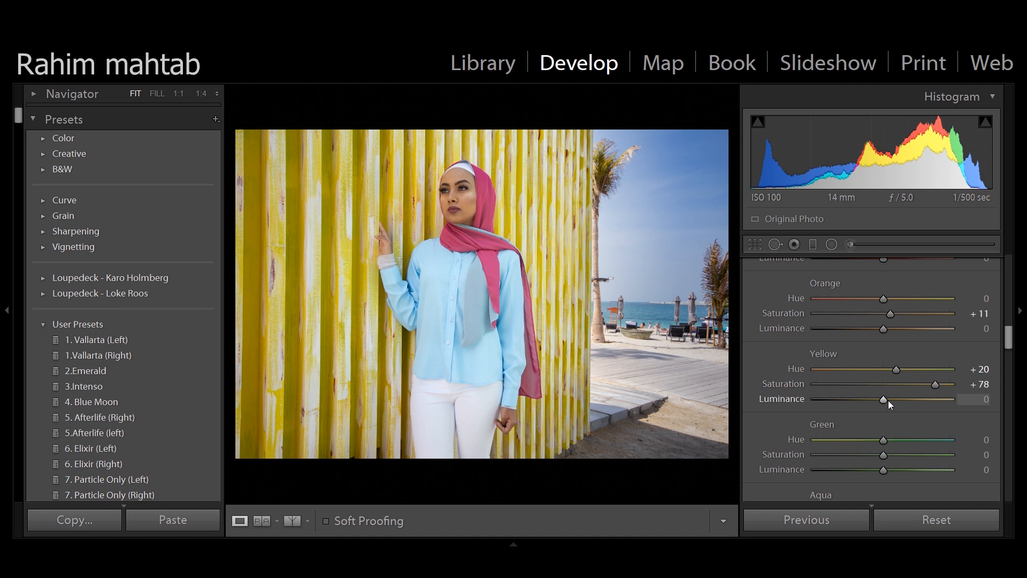
pyautogui.moveTo(883, 399); pyautogui.dragTo(869, 400)
# Step: Adjust the aquas to hue +50, saturation +62 and luminance -100
pyautogui.scroll(-2, 859, 368)
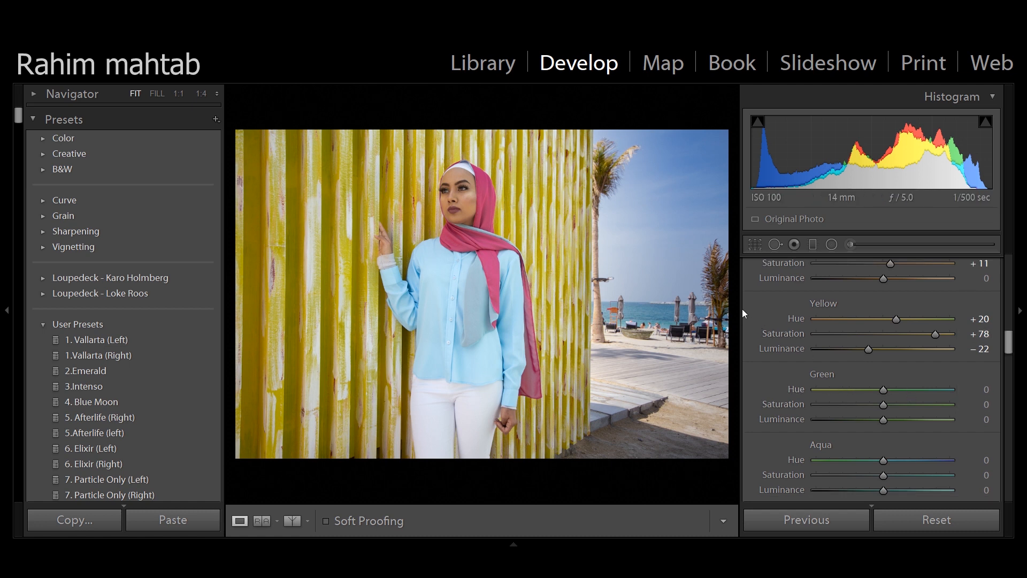
pyautogui.scroll(-3, 1009, 351)
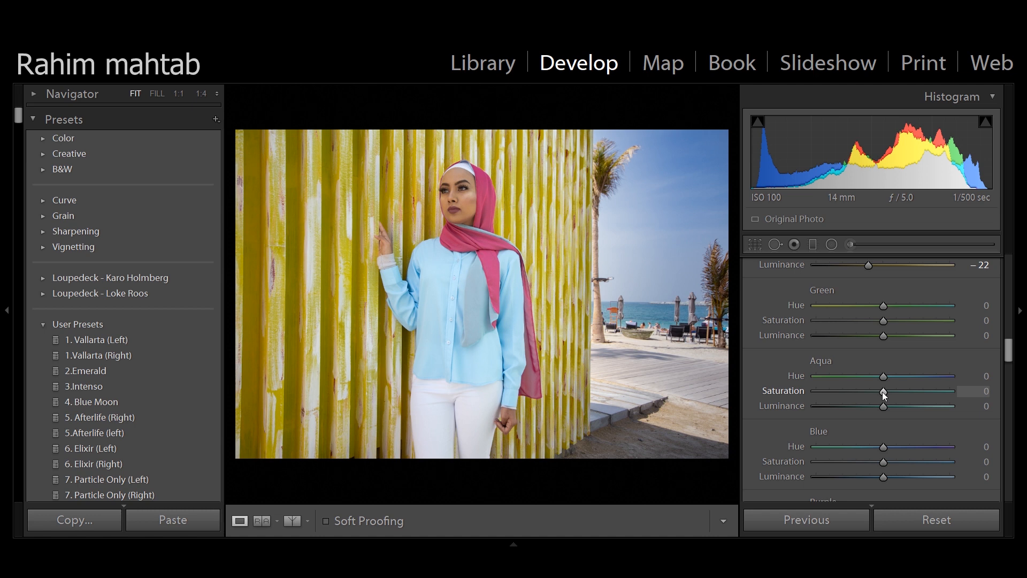
pyautogui.moveTo(883, 392); pyautogui.dragTo(923, 397)
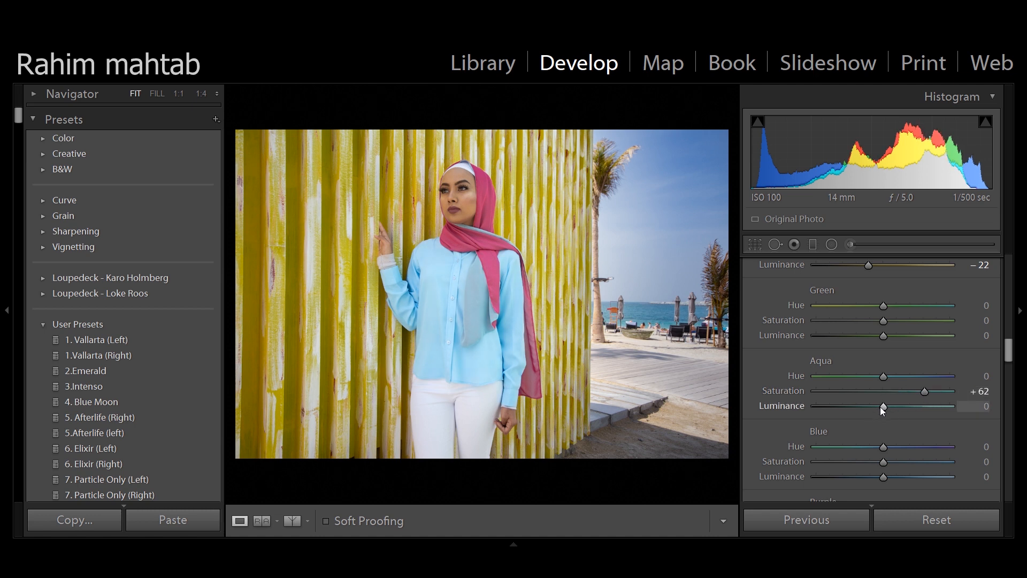
pyautogui.moveTo(882, 405); pyautogui.dragTo(795, 407)
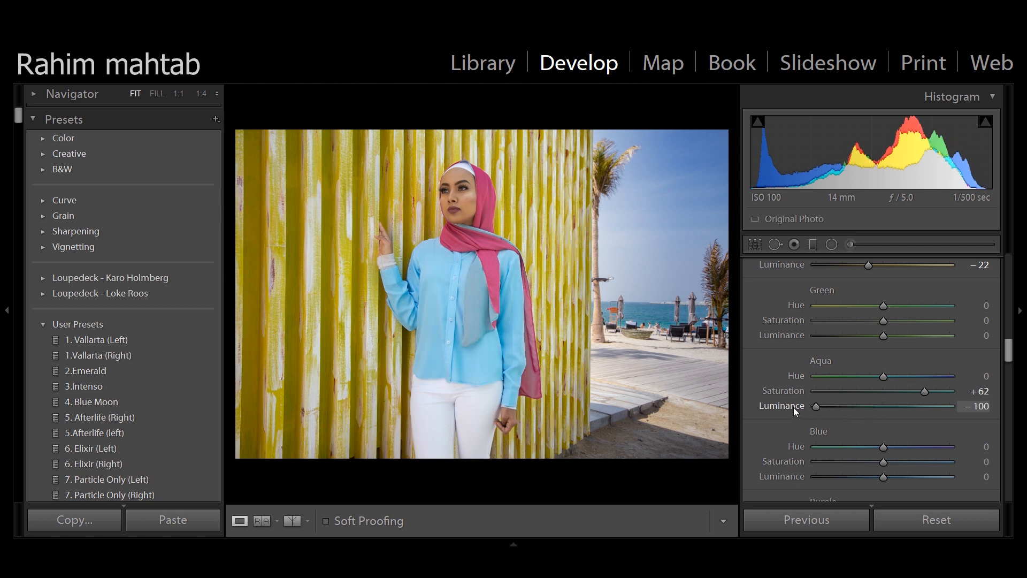
pyautogui.moveTo(886, 377); pyautogui.dragTo(917, 374)
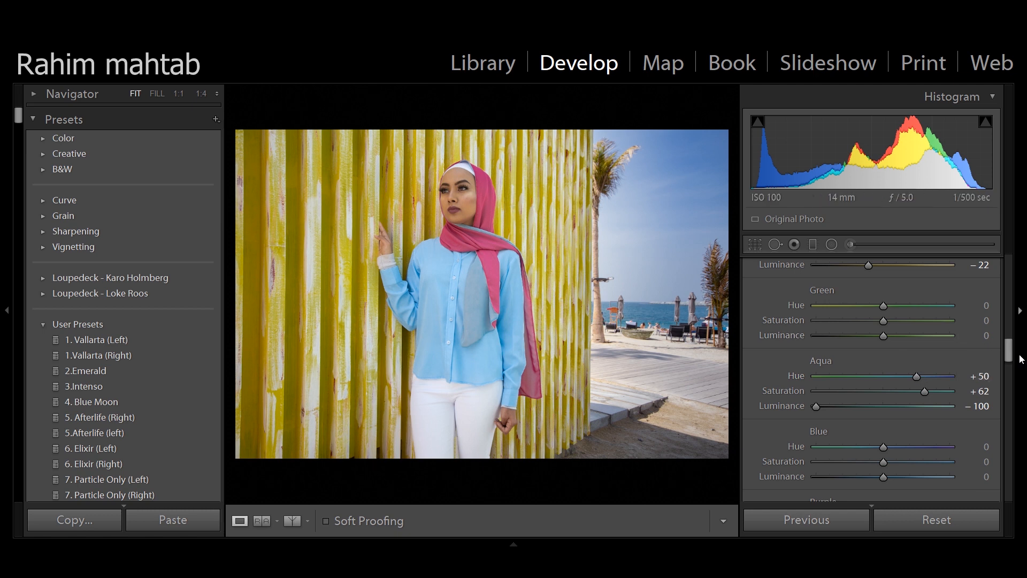
# Step: Adjust the blues to hue -60, saturation -58 and luminance -10
pyautogui.scroll(-1, 1009, 356)
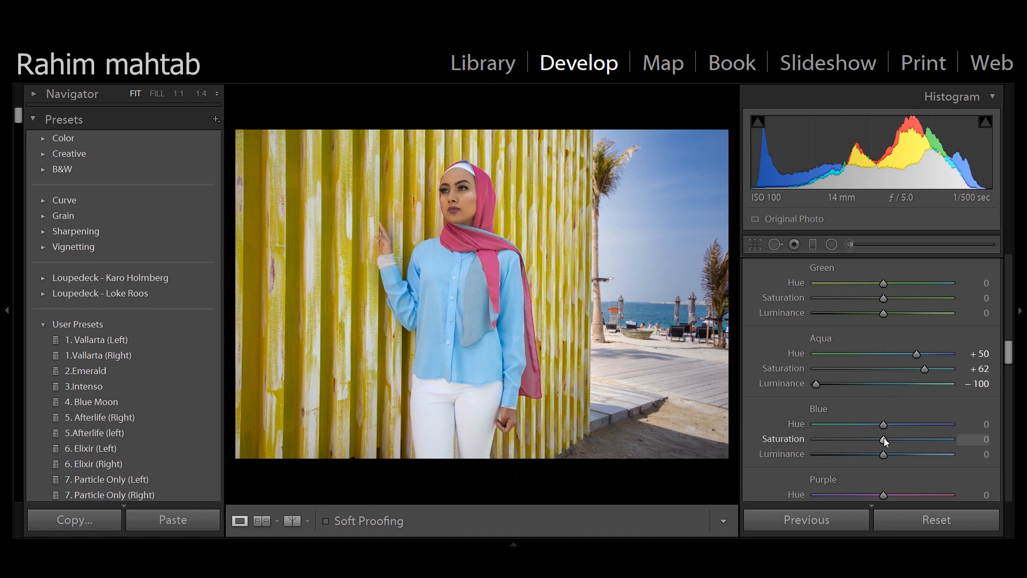
pyautogui.moveTo(884, 453)
pyautogui.mouseDown()
pyautogui.moveTo(872, 456)
pyautogui.moveTo(855, 438)
pyautogui.moveTo(868, 454)
pyautogui.mouseUp()
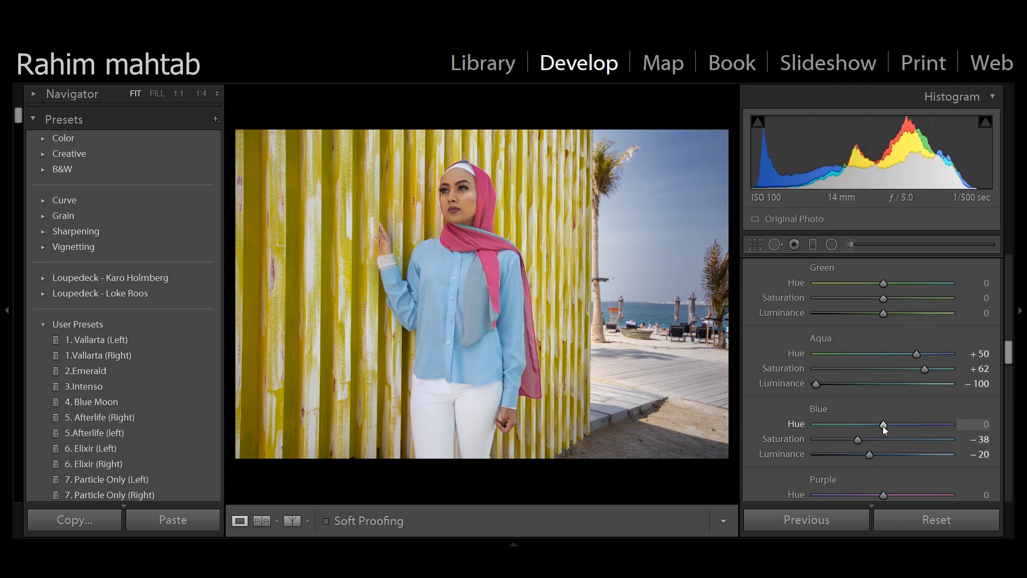
pyautogui.moveTo(882, 426); pyautogui.dragTo(857, 426)
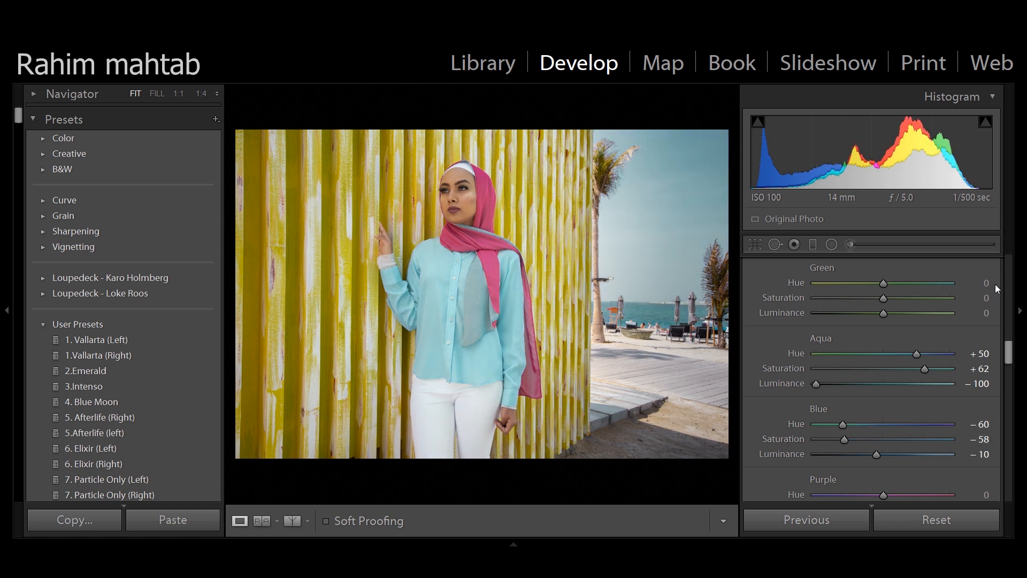
# Step: Adjust the magentas to hue +100, saturation +55 and luminance -16
pyautogui.moveTo(1008, 348); pyautogui.dragTo(1008, 360)
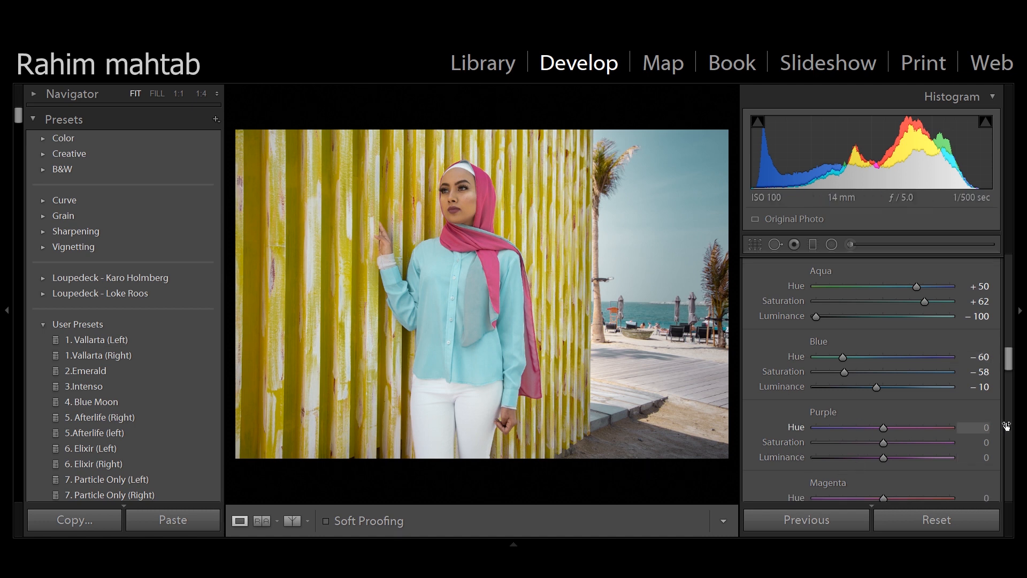
pyautogui.moveTo(1008, 362); pyautogui.dragTo(1006, 368)
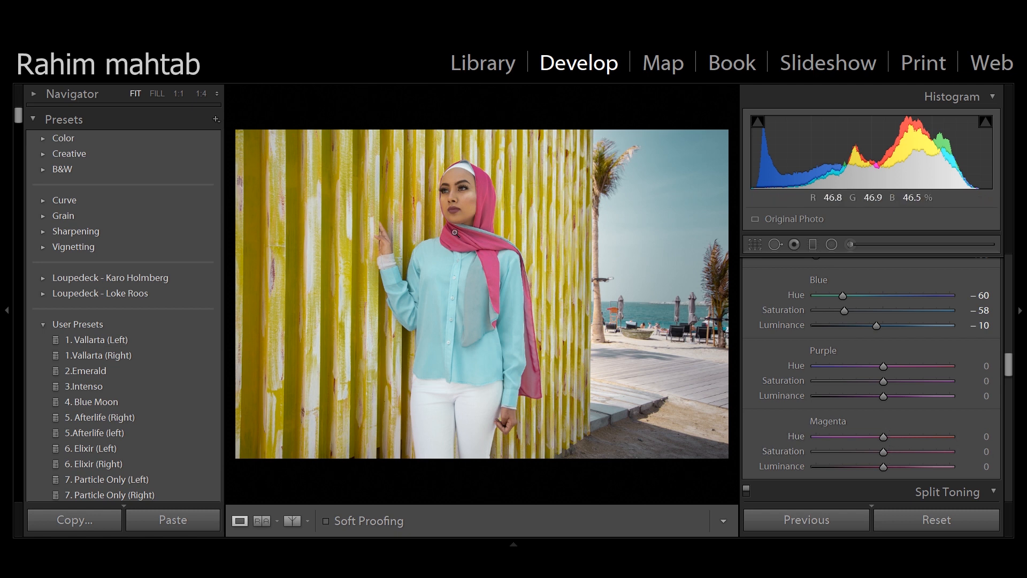
pyautogui.moveTo(970, 437); pyautogui.dragTo(871, 465)
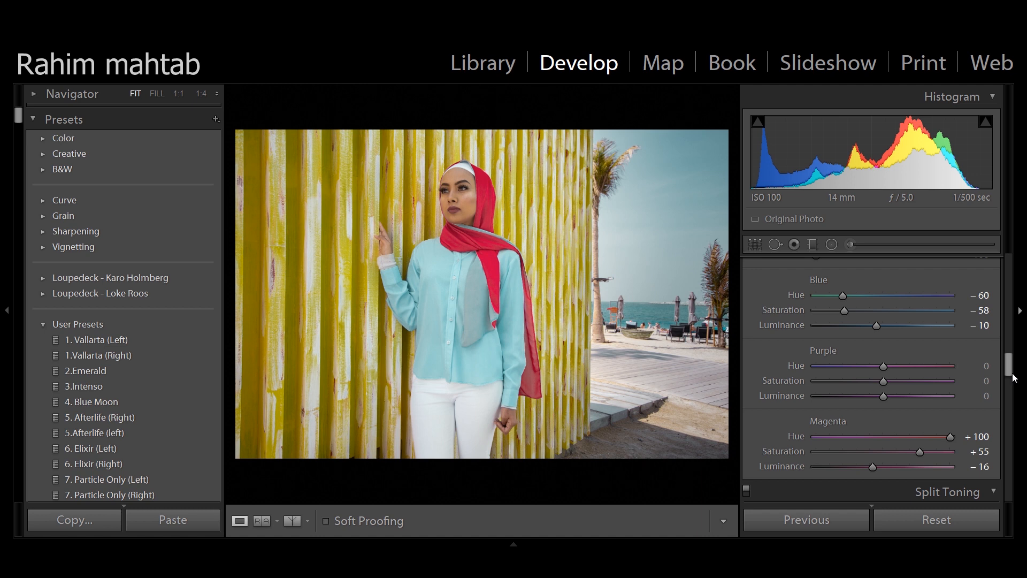
# Step: Try a yellow hue of -100 on the wall, and undo the change
pyautogui.moveTo(1005, 358); pyautogui.dragTo(1008, 338)
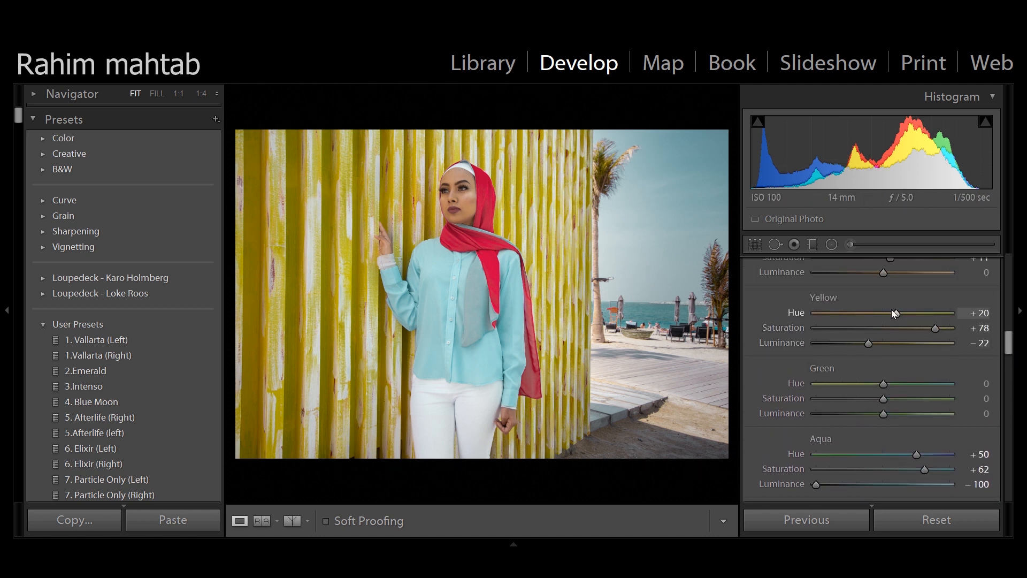
pyautogui.moveTo(896, 314); pyautogui.dragTo(806, 323)
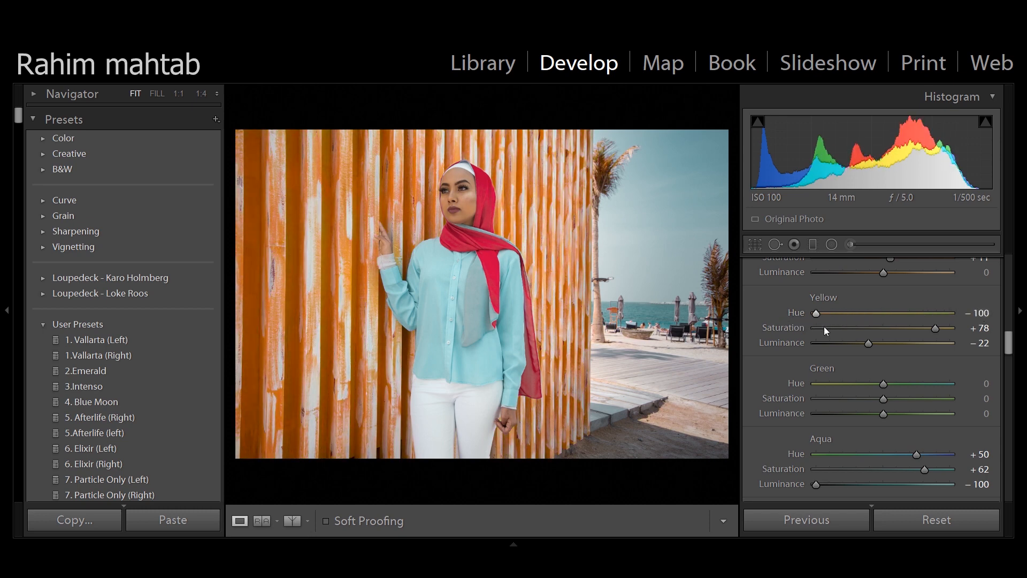
pyautogui.hotkey('ctrl', 'z')
pyautogui.hotkey('ctrl', 'z')
# Step: Try a red saturation of +100 on the portrait, and reset it to its default
pyautogui.scroll(3, 781, 306)
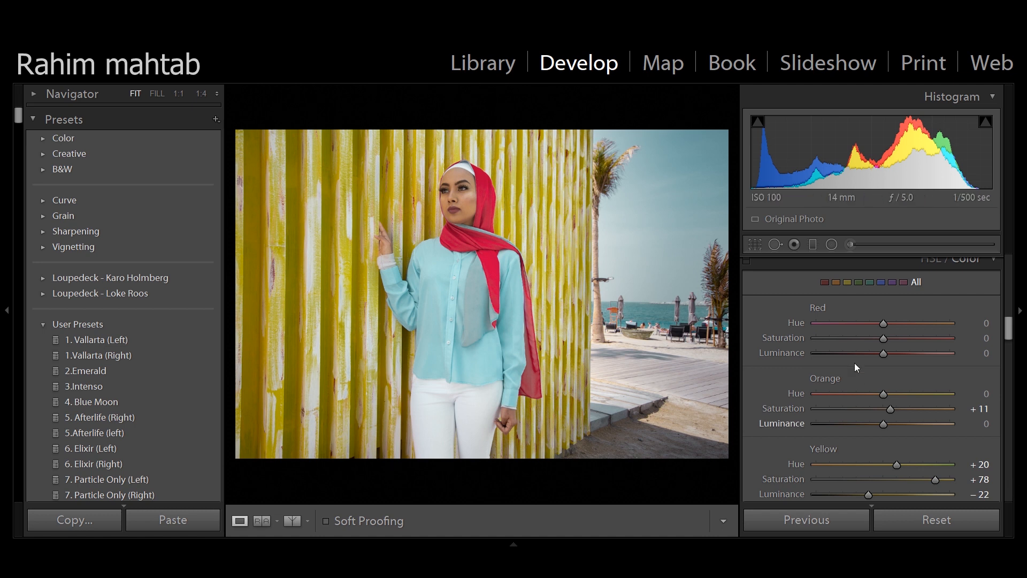
pyautogui.moveTo(883, 339); pyautogui.dragTo(951, 338)
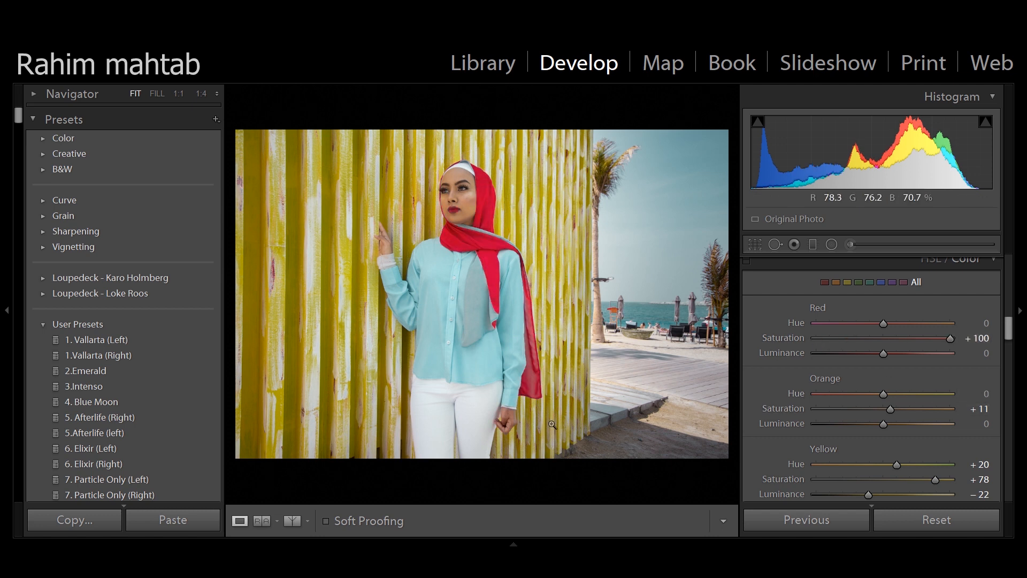
pyautogui.doubleClick(781, 338)
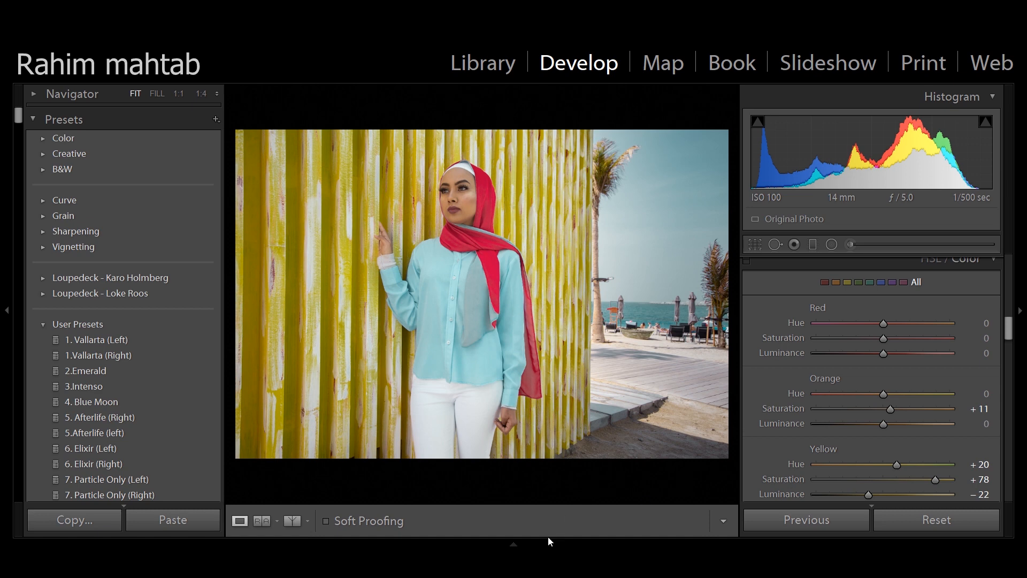
# Step: Open HSL sample.jpg and show it in the split before and after view
pyautogui.moveTo(547, 536)
pyautogui.click(64, 509)
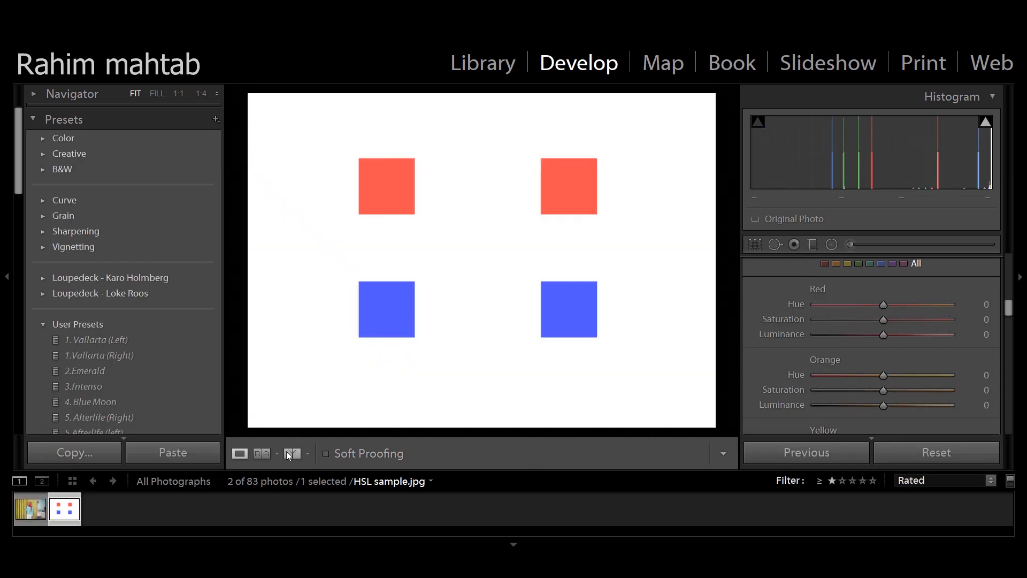
pyautogui.click(286, 453)
# Step: Try shifting the red hue on the color sample to test its effect on the red squares
pyautogui.moveTo(1010, 309)
pyautogui.mouseDown()
pyautogui.moveTo(1010, 295)
pyautogui.moveTo(1011, 314)
pyautogui.mouseUp()
pyautogui.moveTo(885, 309); pyautogui.dragTo(687, 300)
pyautogui.doubleClick(795, 309)
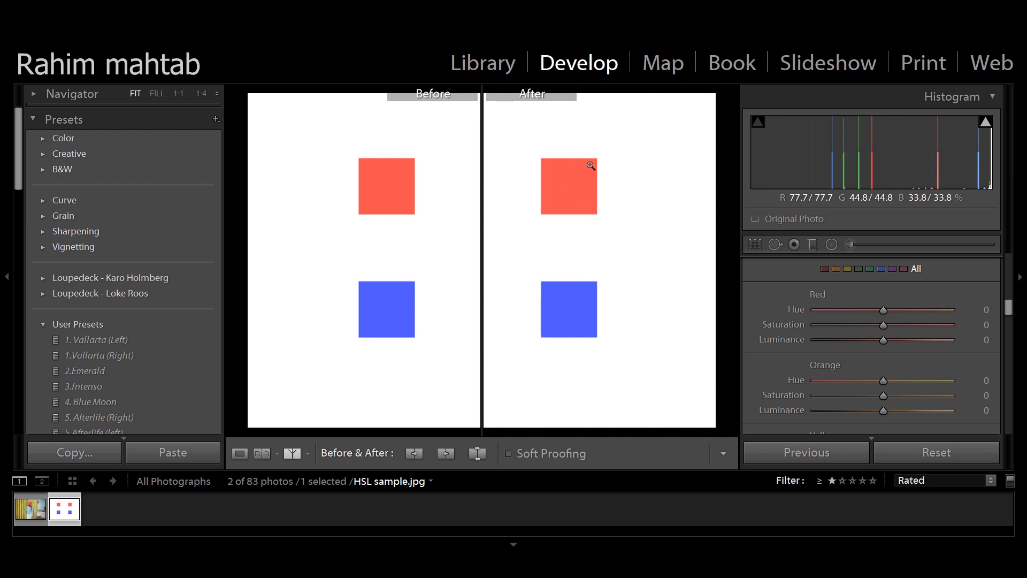
pyautogui.moveTo(885, 311); pyautogui.dragTo(867, 301)
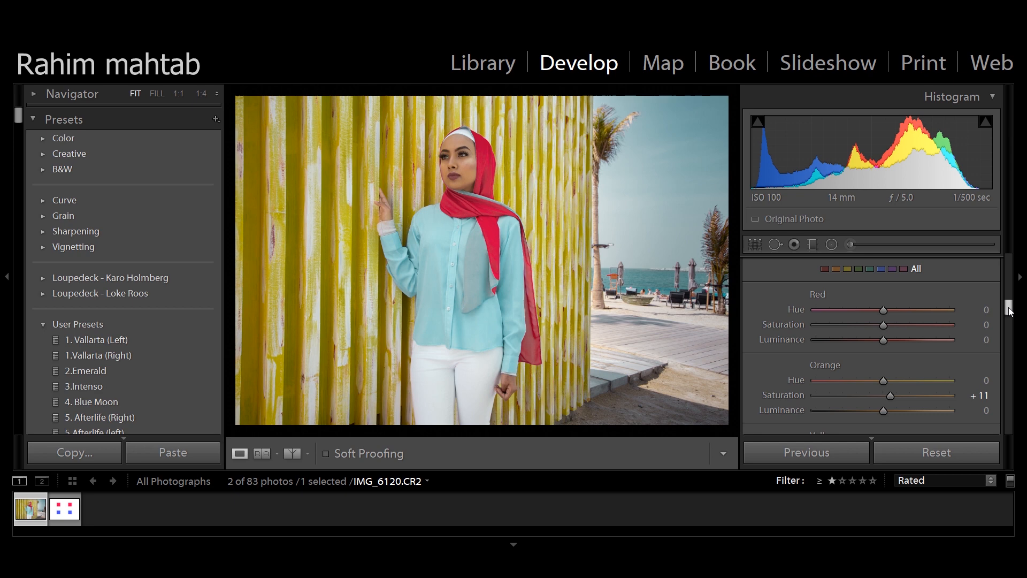
# Step: Compare the edited beach portrait IMG_6120.CR2 with its unedited version
pyautogui.moveTo(1009, 311); pyautogui.dragTo(1008, 309)
pyautogui.press('\\')
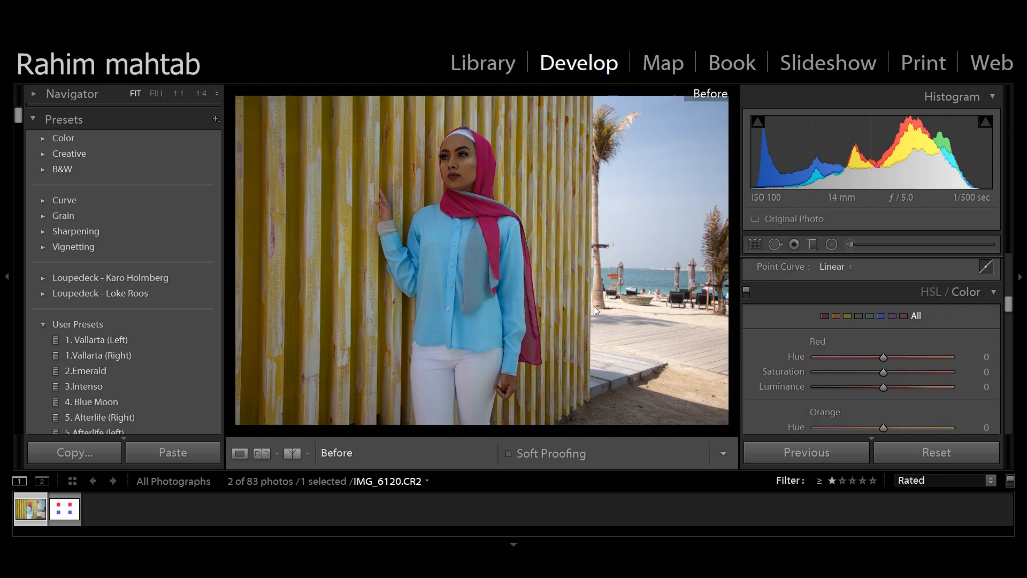
pyautogui.press('\\')
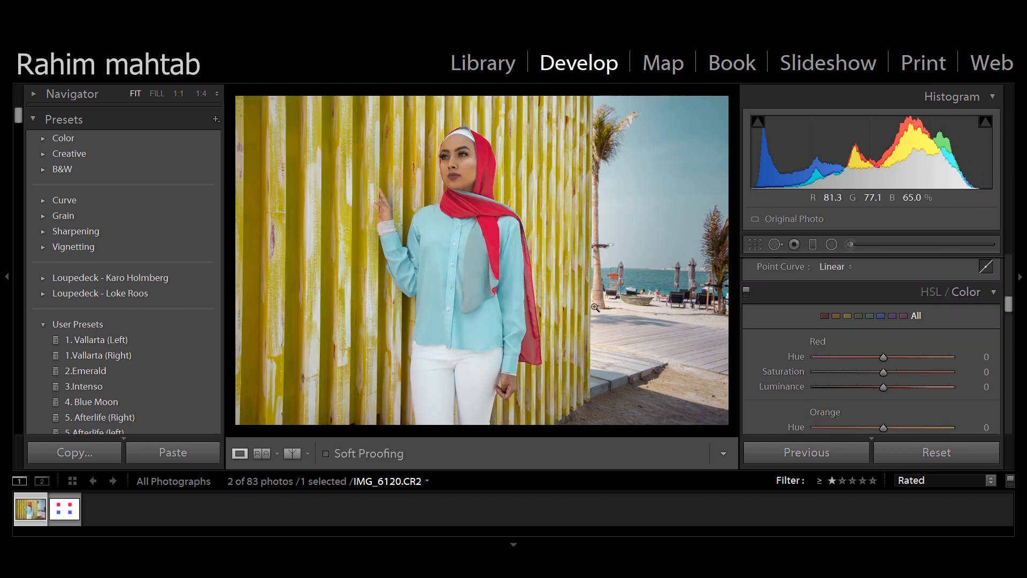